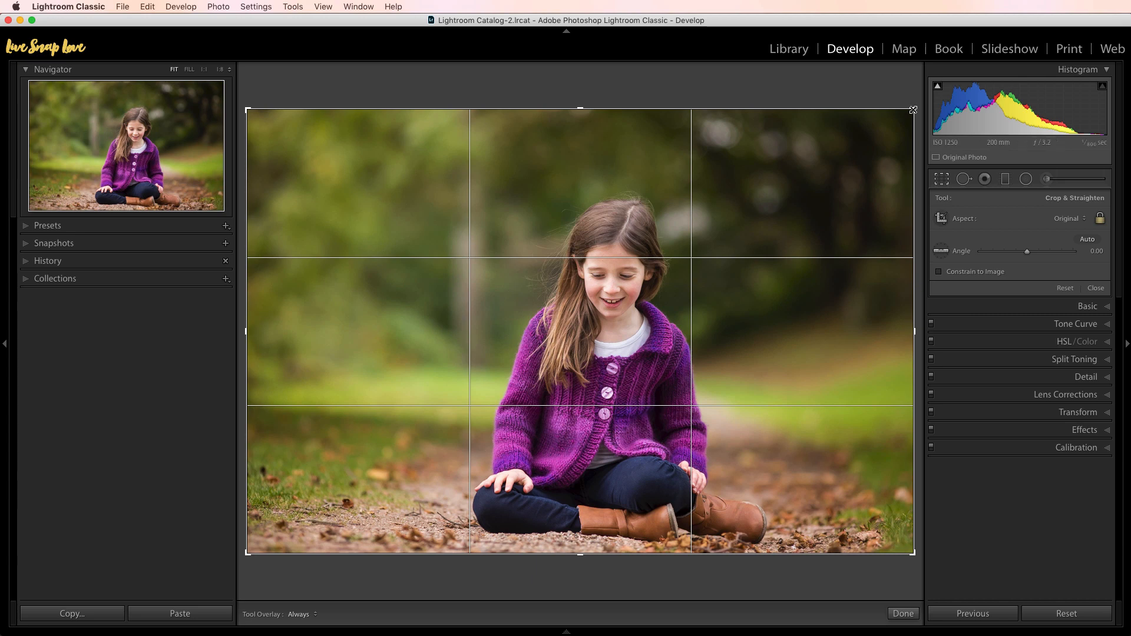
Tighten the crop from its upper-right corner, shift the photo left within the frame and rotate it to an angle of about -0.13
{"action": "left_click_drag", "start_coordinate": [913, 109], "coordinate": [885, 124]}
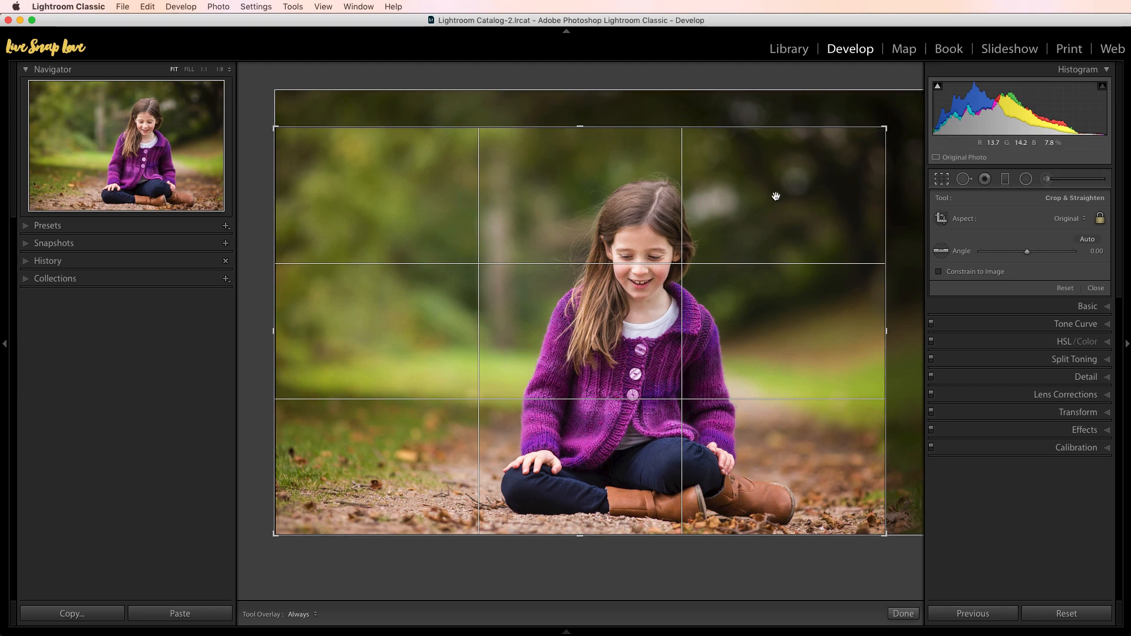
{"action": "left_click_drag", "start_coordinate": [772, 190], "coordinate": [741, 198]}
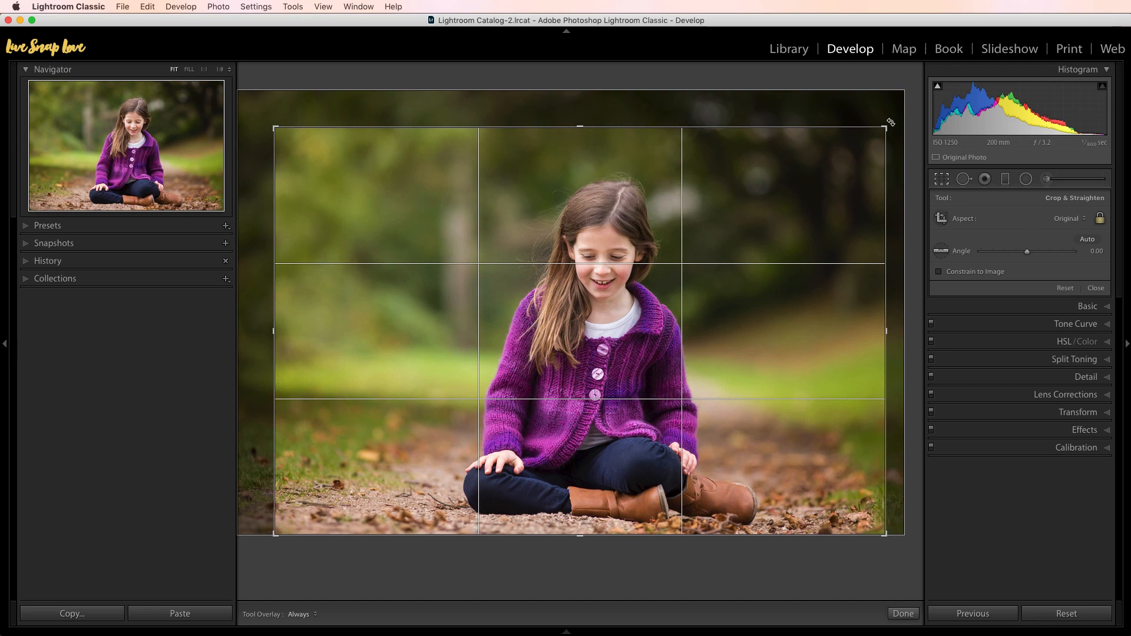
{"action": "mouse_move", "coordinate": [891, 122]}
{"action": "left_mouse_down"}
{"action": "mouse_move", "coordinate": [900, 140]}
{"action": "mouse_move", "coordinate": [896, 113]}
{"action": "mouse_move", "coordinate": [913, 141]}
{"action": "mouse_move", "coordinate": [903, 113]}
{"action": "left_mouse_up"}
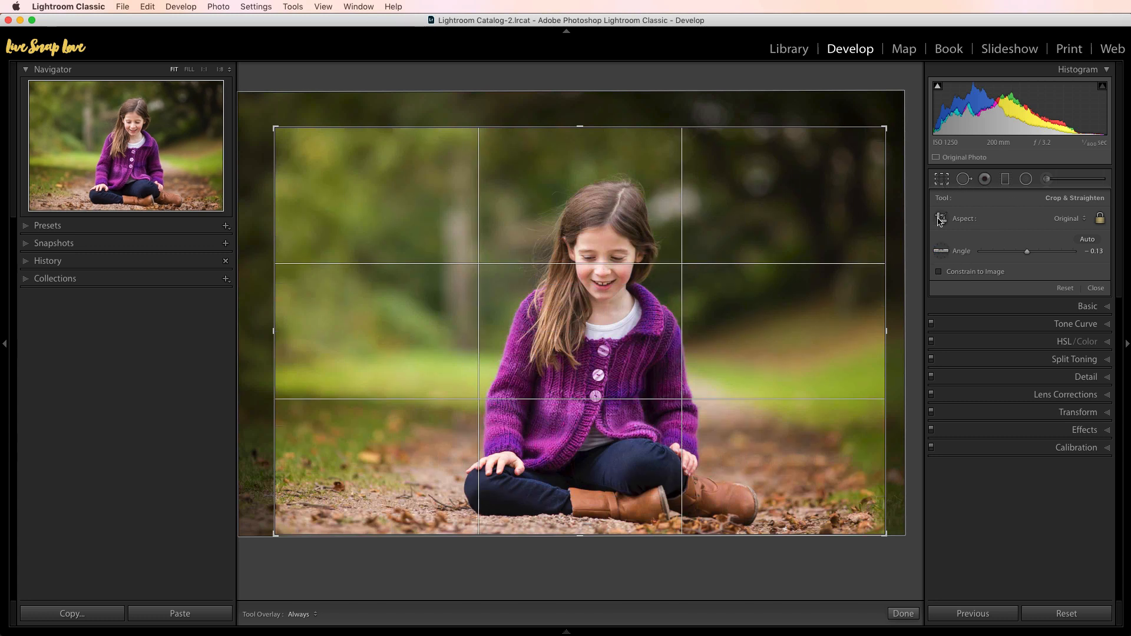
Straighten the photo with the Straighten tool, tracing the horizontal grass line and the vertical tree trunk to reach an angle of about -0.98
{"action": "left_click", "coordinate": [941, 251]}
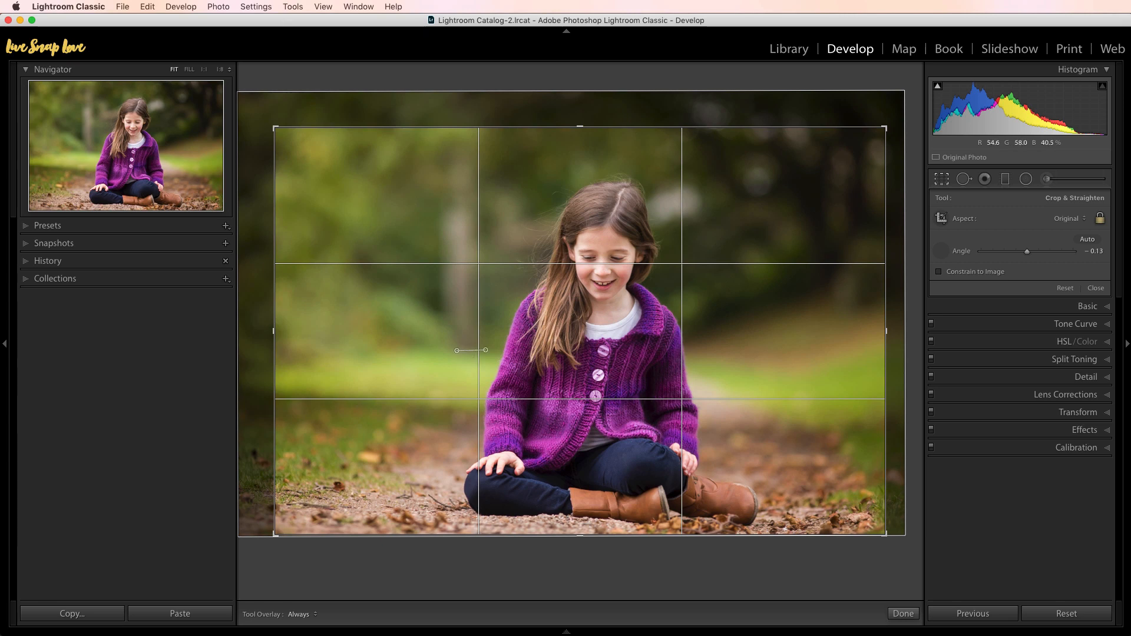
{"action": "left_click_drag", "start_coordinate": [486, 349], "coordinate": [710, 353]}
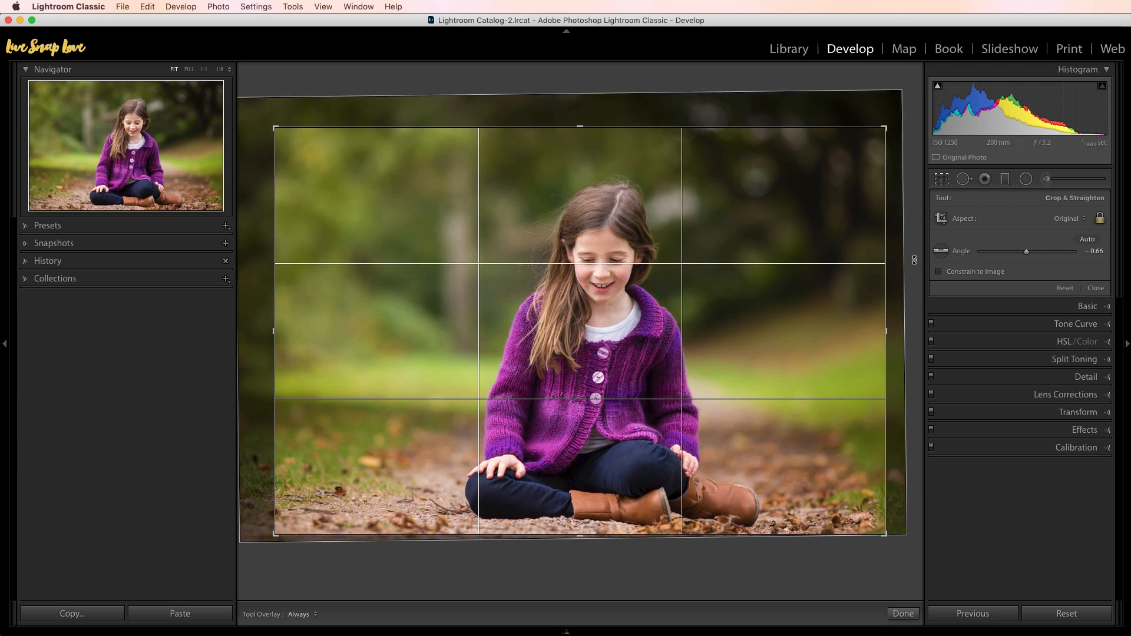
{"action": "left_click", "coordinate": [940, 250]}
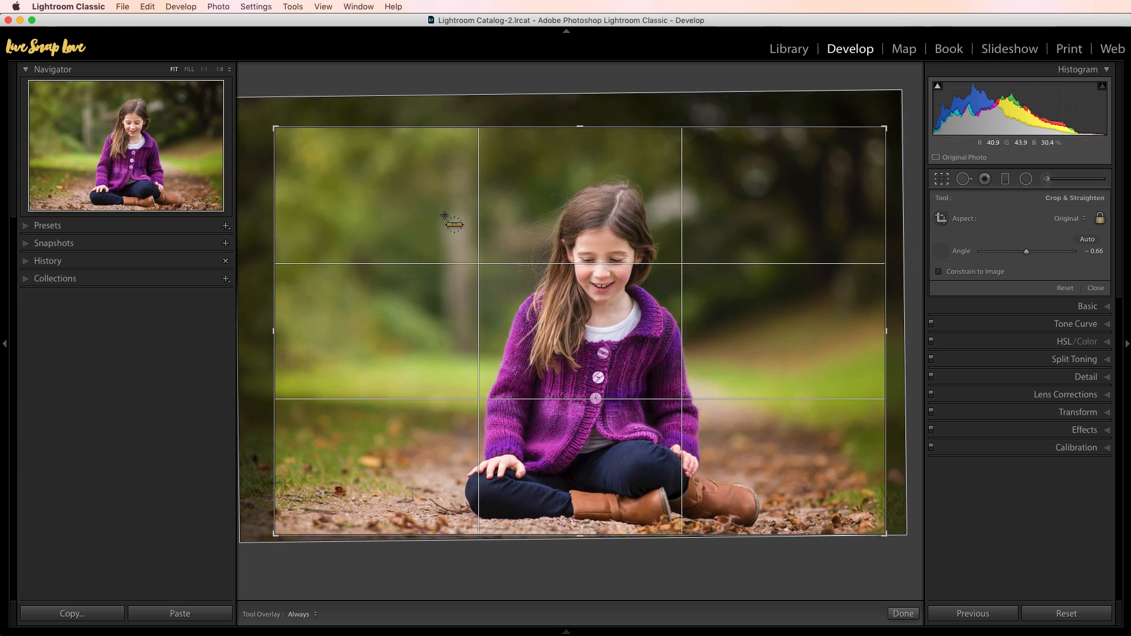
{"action": "left_click_drag", "start_coordinate": [464, 217], "coordinate": [462, 349]}
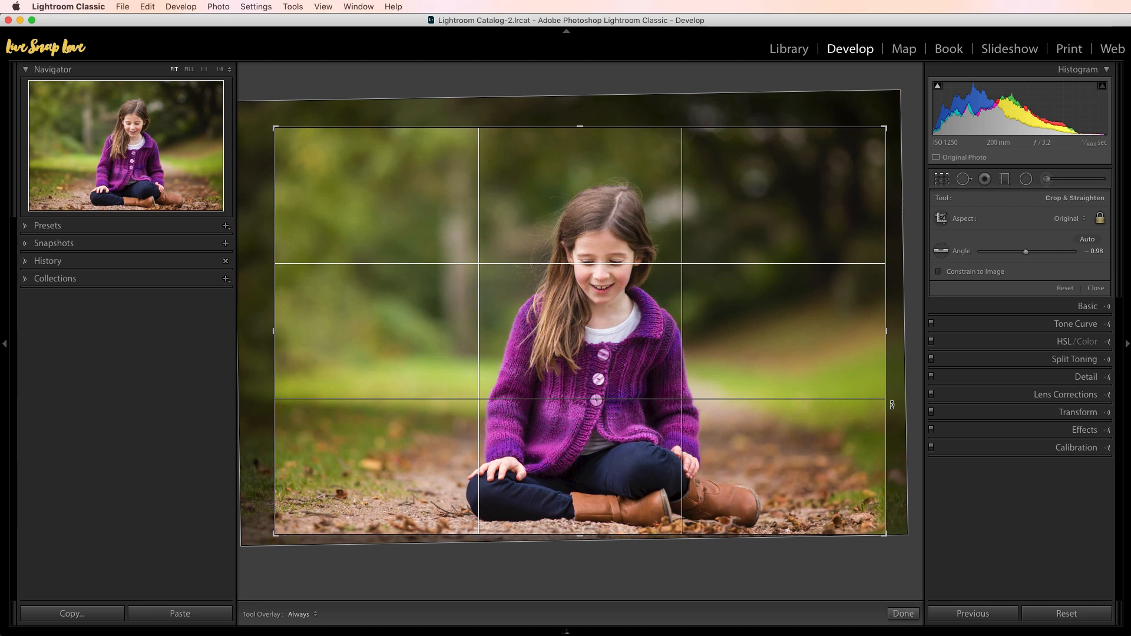
Switch the crop to portrait orientation at an angle of about -1.62, enlarged to nearly the photo's full height and centred on the girl
{"action": "key", "text": "x"}
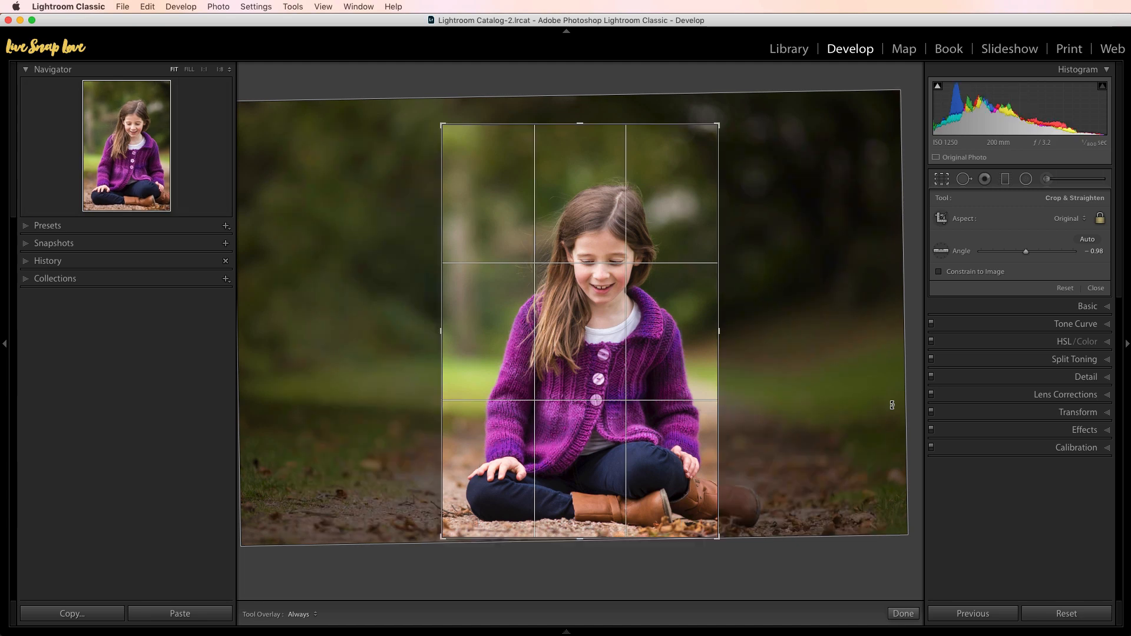
{"action": "left_click_drag", "start_coordinate": [733, 116], "coordinate": [720, 131]}
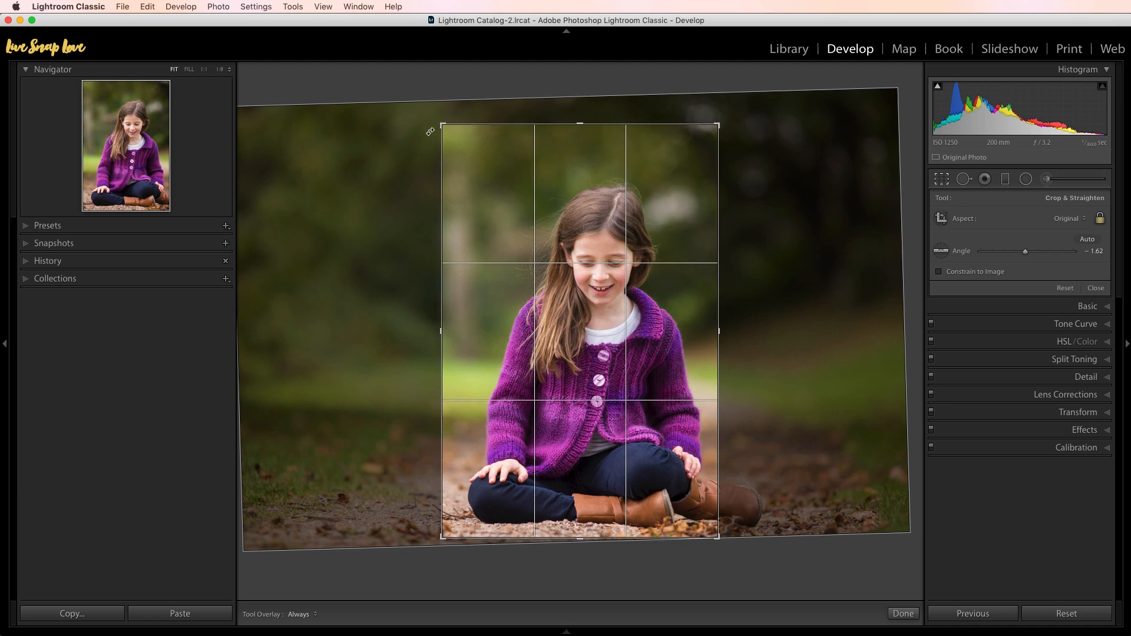
{"action": "left_click_drag", "start_coordinate": [442, 125], "coordinate": [425, 111]}
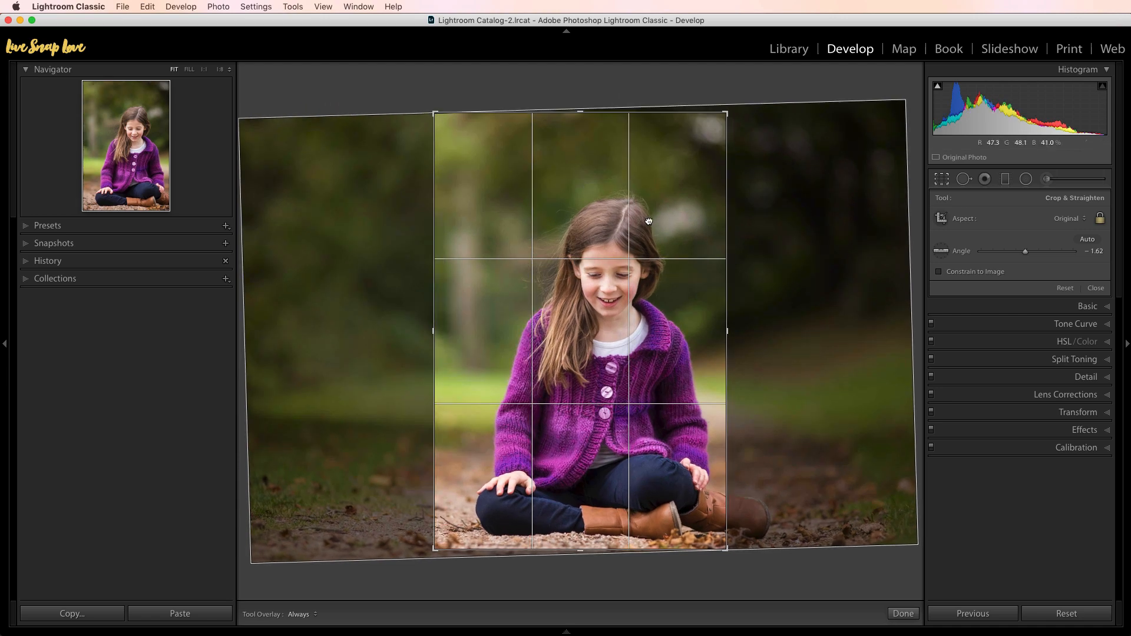
{"action": "left_click_drag", "start_coordinate": [648, 221], "coordinate": [627, 219]}
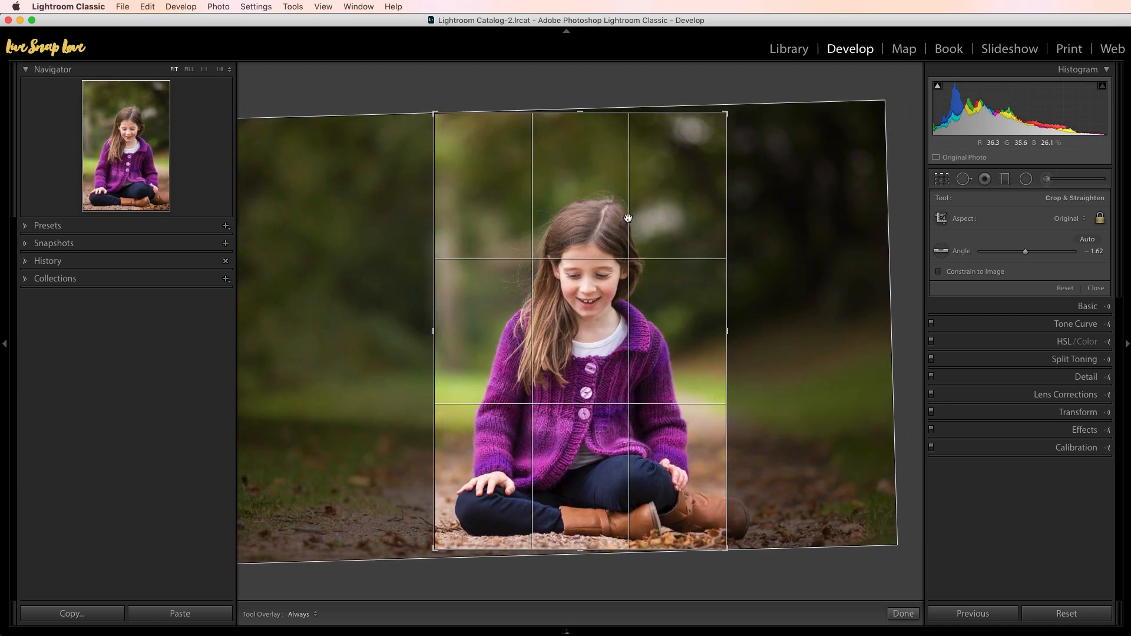
Return the crop to landscape orientation and enlarge and reposition it so the whole seated girl is framed
{"action": "key", "text": "x"}
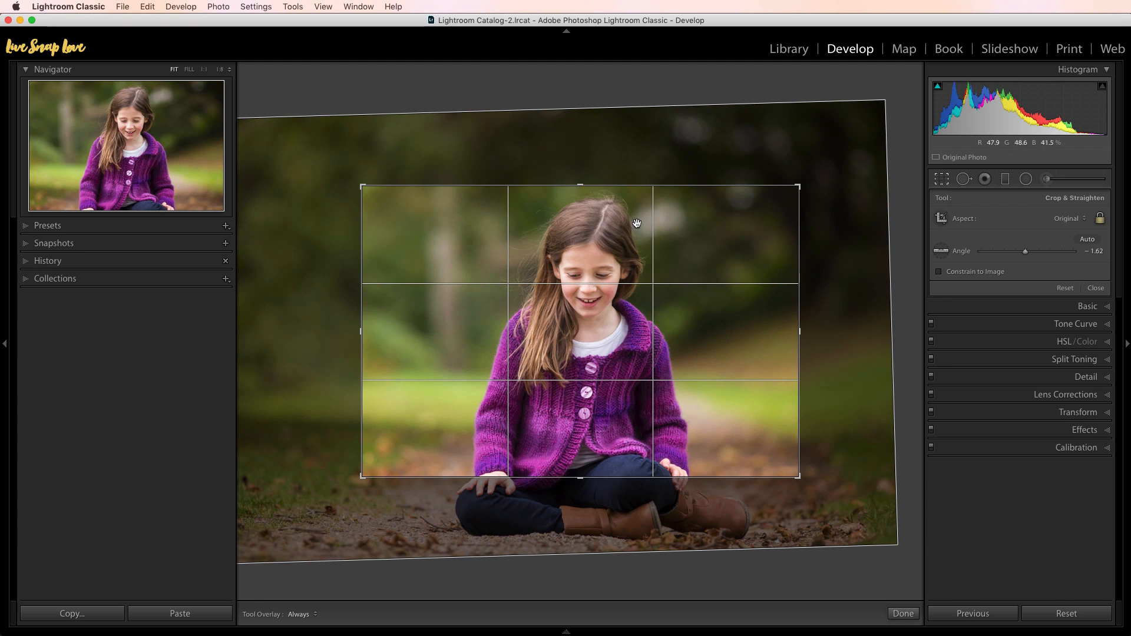
{"action": "left_click_drag", "start_coordinate": [361, 476], "coordinate": [251, 514]}
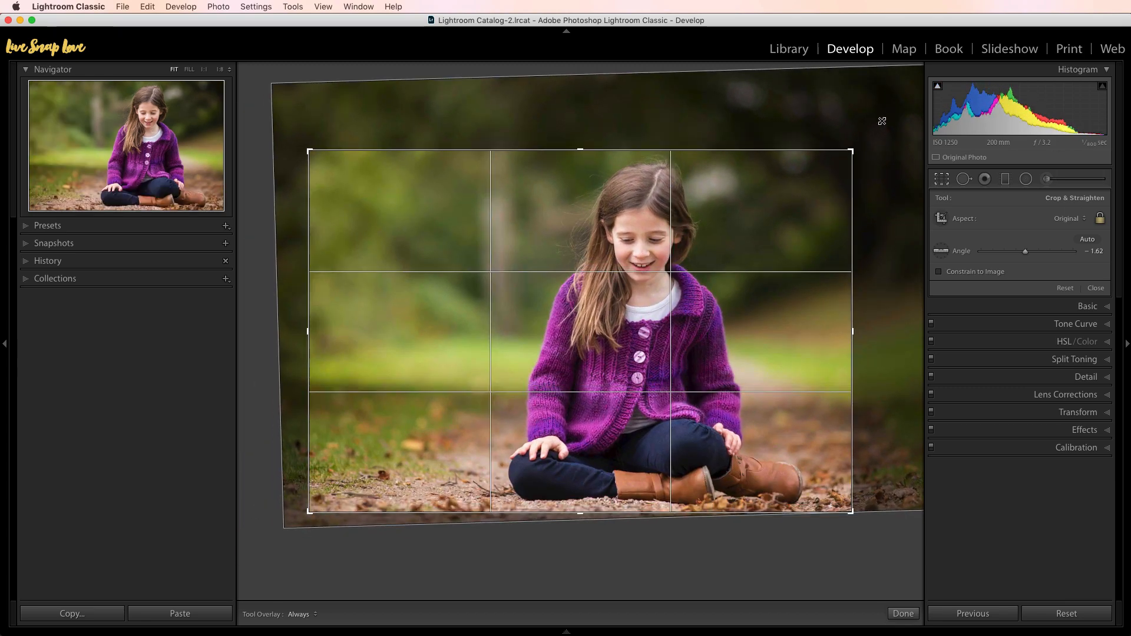
{"action": "left_click_drag", "start_coordinate": [801, 165], "coordinate": [754, 197]}
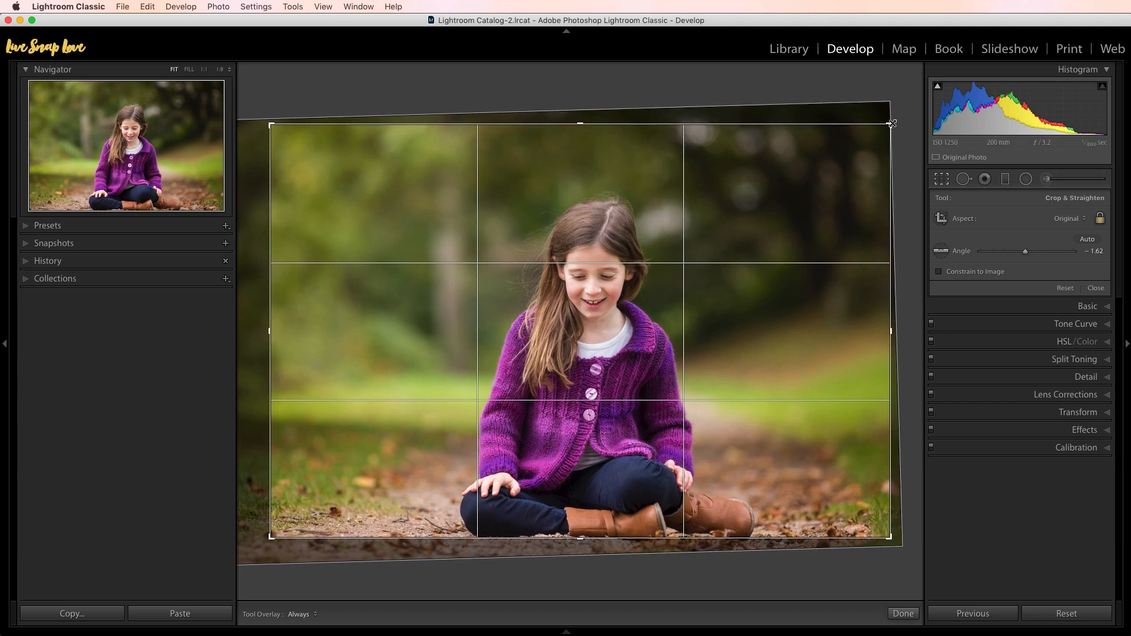
{"action": "left_click_drag", "start_coordinate": [891, 124], "coordinate": [765, 217]}
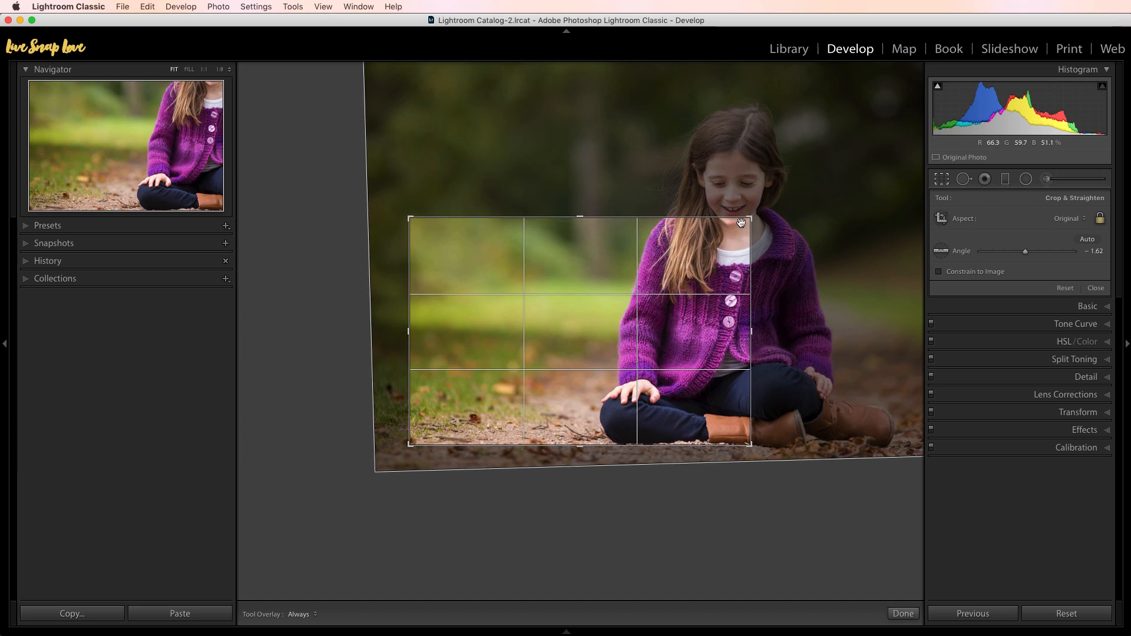
{"action": "left_click_drag", "start_coordinate": [741, 222], "coordinate": [899, 123]}
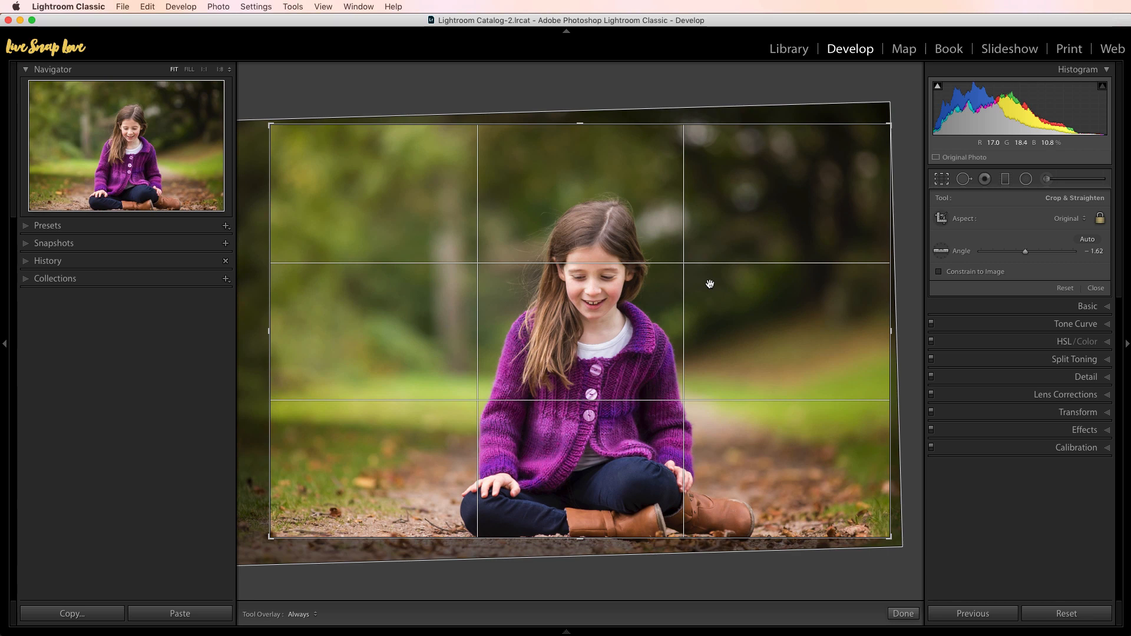
Set the crop aspect ratio to 4 x 5 / 8 x 10 and shift the photo slightly upward within the frame
{"action": "left_click", "coordinate": [1072, 221]}
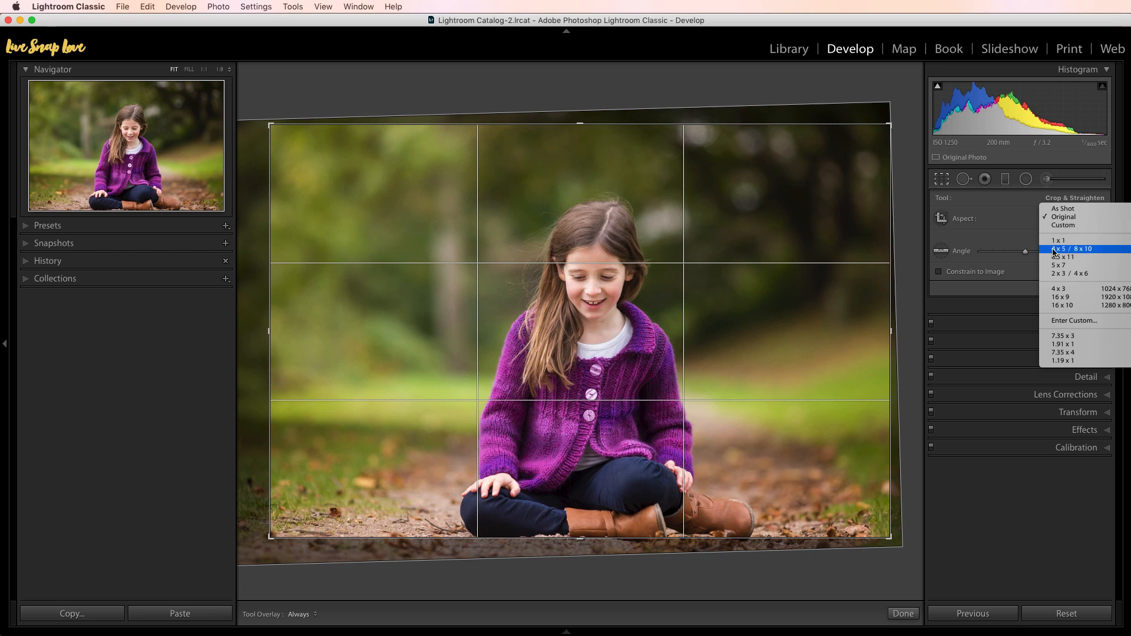
{"action": "left_click", "coordinate": [1089, 250]}
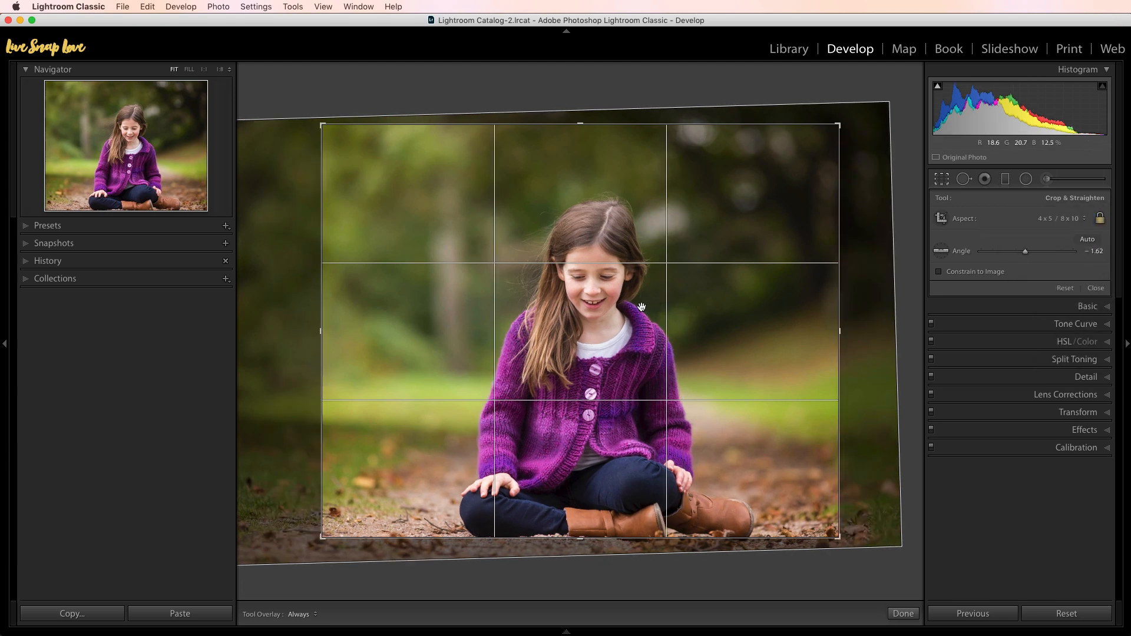
{"action": "left_click_drag", "start_coordinate": [641, 307], "coordinate": [640, 294]}
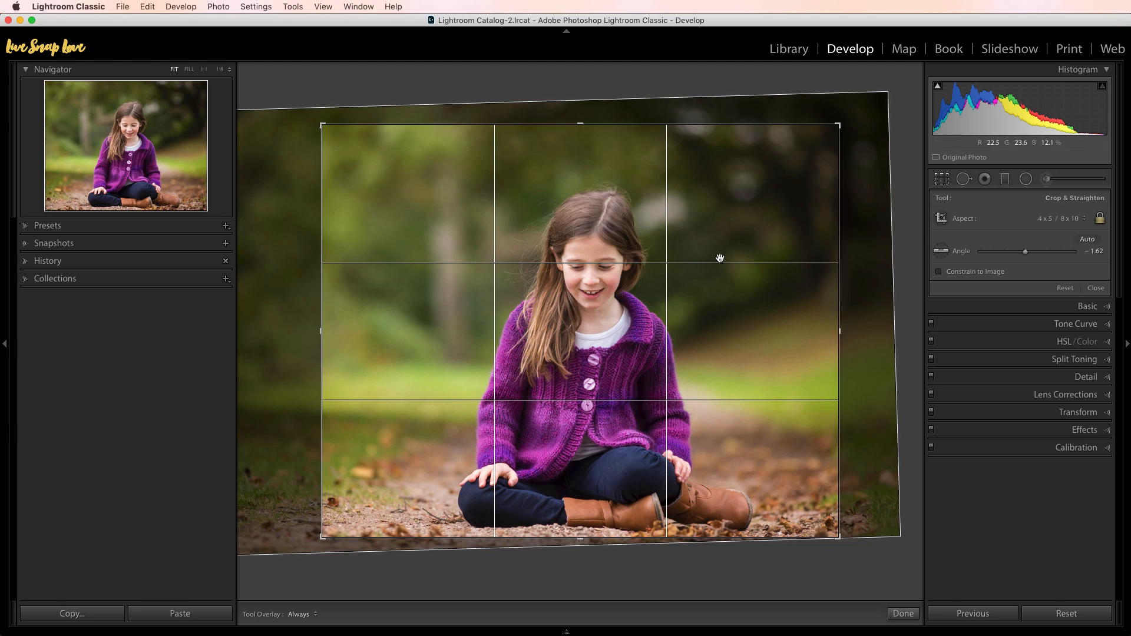
Set the crop aspect ratio to 1 x 1 and view the custom aspect ratio entry without changing it
{"action": "left_click", "coordinate": [1062, 219]}
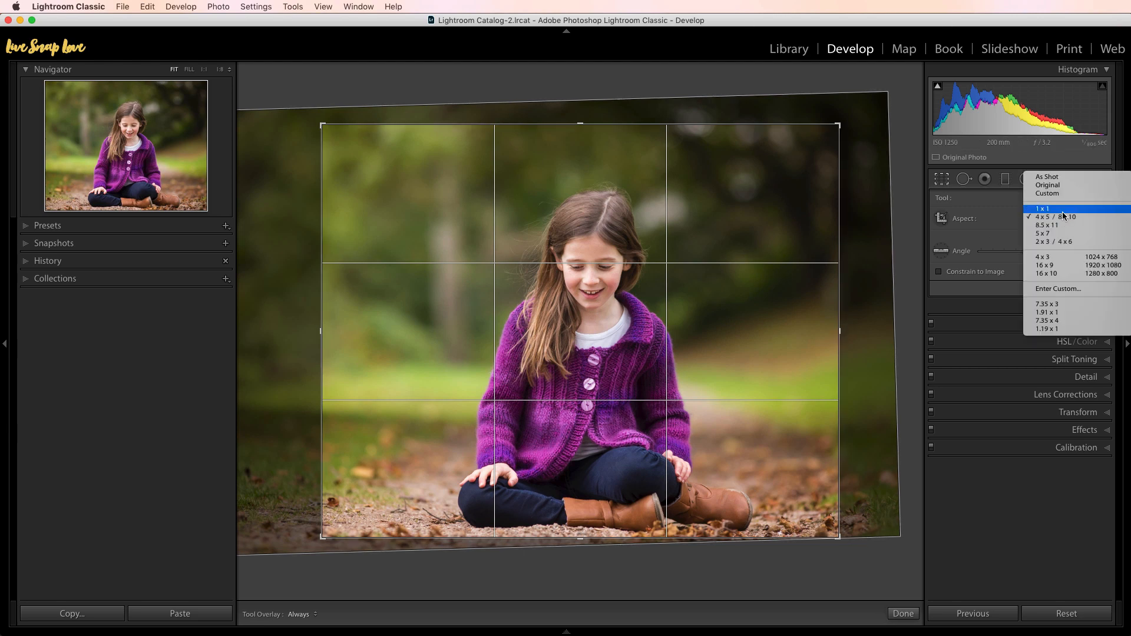
{"action": "left_click", "coordinate": [1063, 209]}
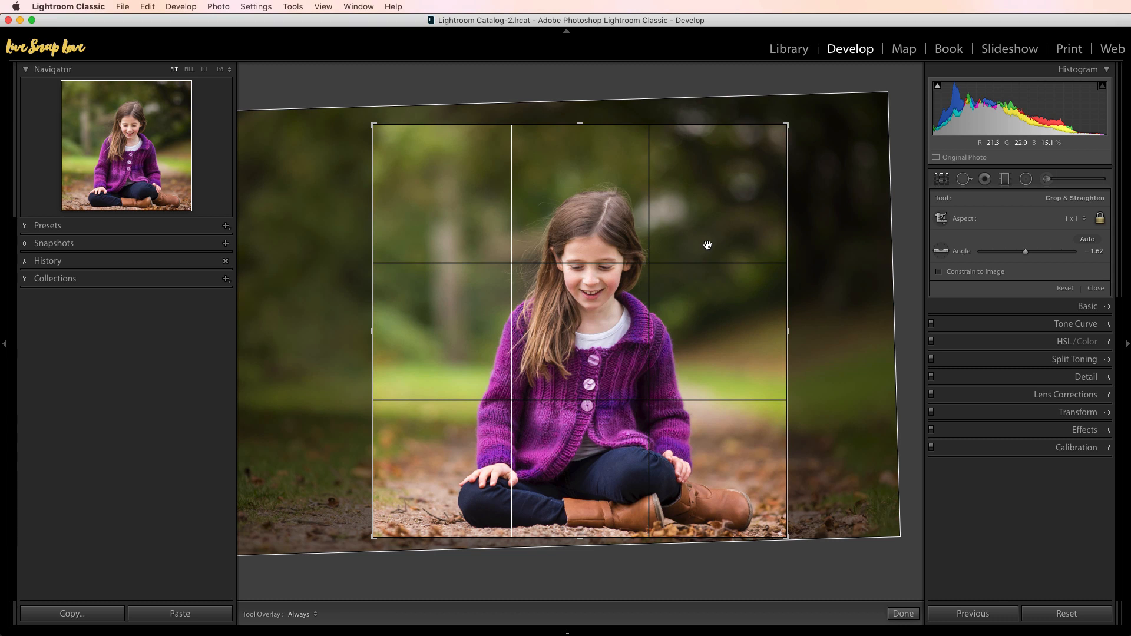
{"action": "left_click", "coordinate": [1073, 220]}
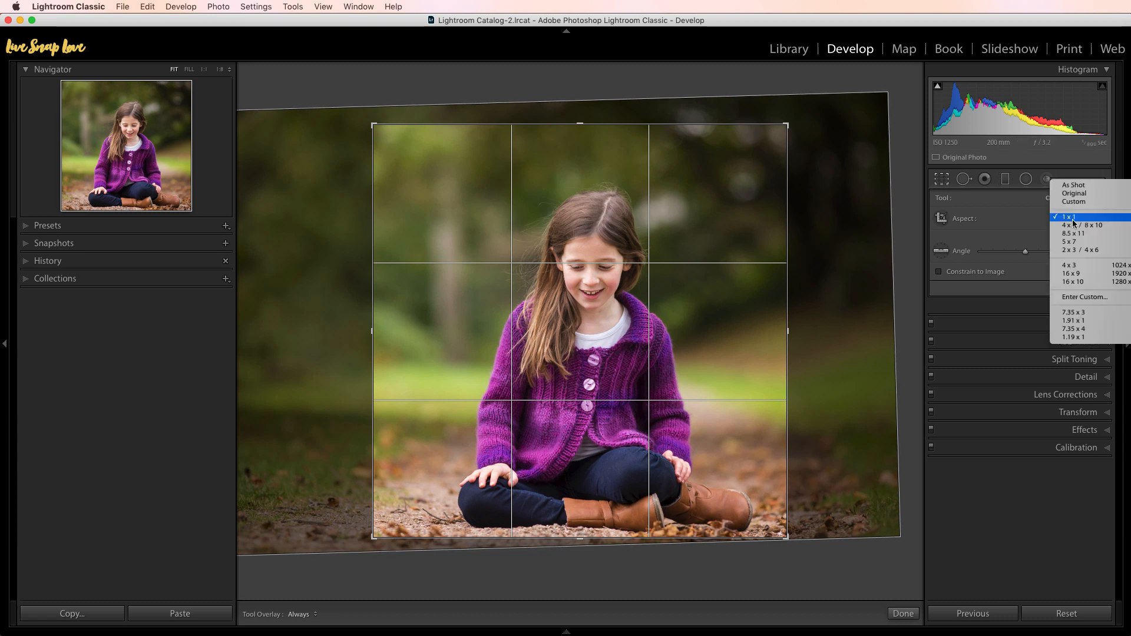
{"action": "left_click", "coordinate": [1083, 297]}
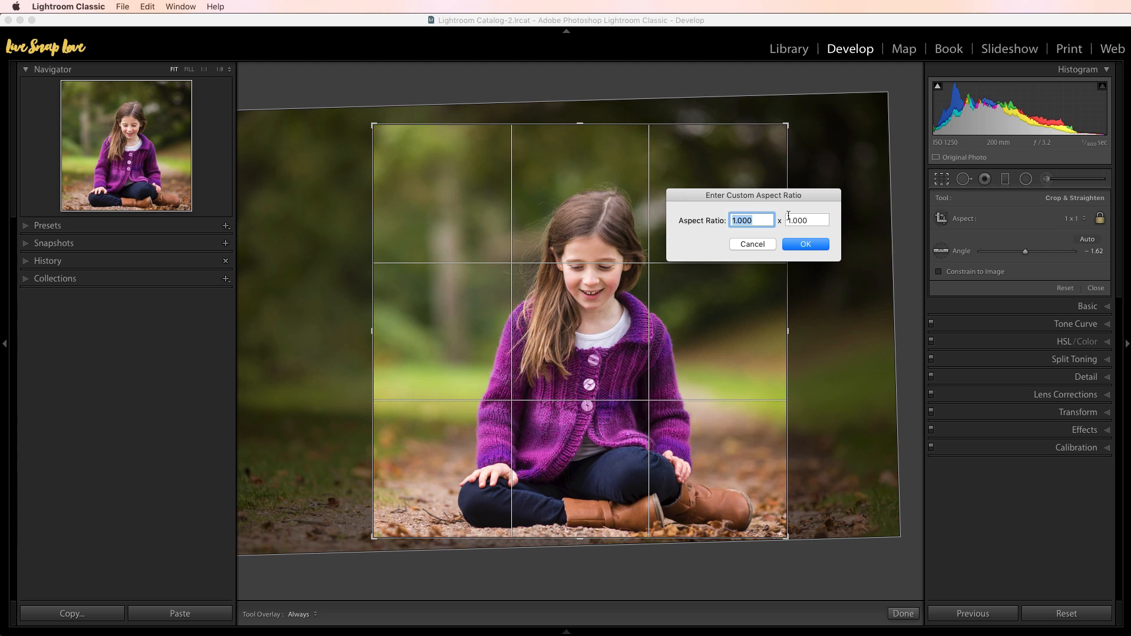
{"action": "left_click", "coordinate": [755, 245]}
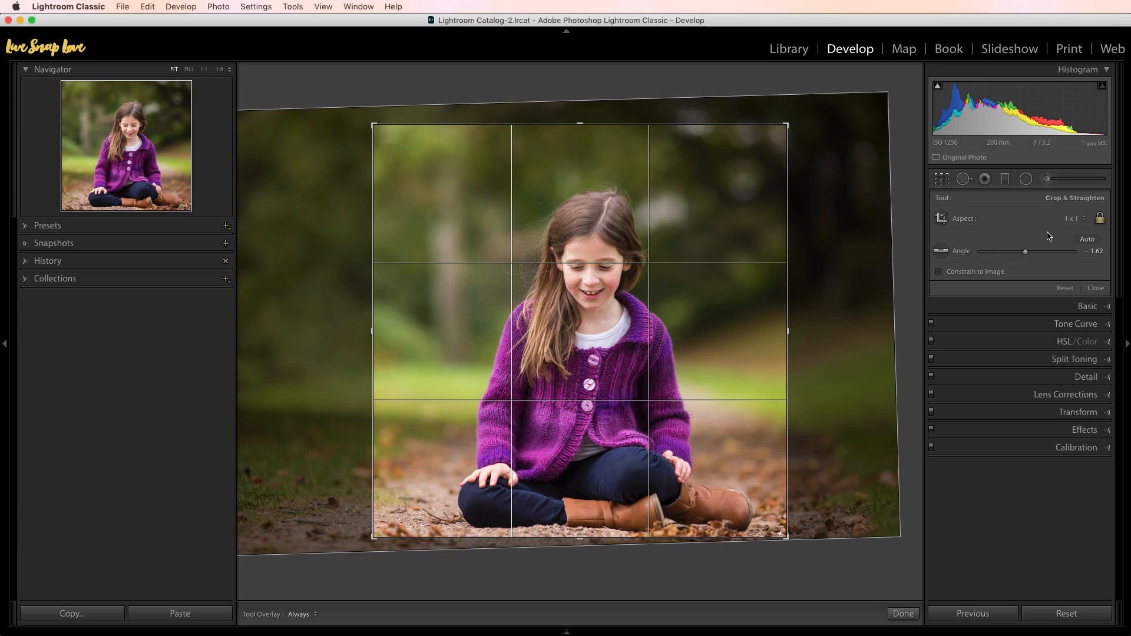
Unlock the crop aspect ratio and freely resize the crop from its upper-right corner to slightly wider than square
{"action": "left_click", "coordinate": [1100, 220]}
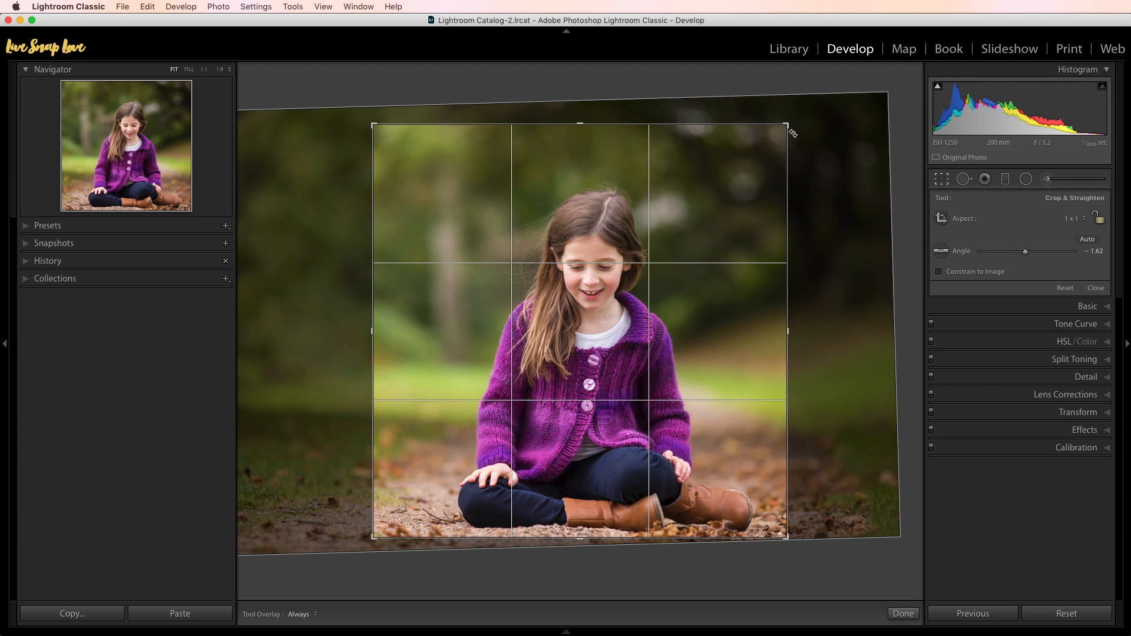
{"action": "mouse_move", "coordinate": [787, 125]}
{"action": "left_mouse_down"}
{"action": "mouse_move", "coordinate": [778, 157]}
{"action": "mouse_move", "coordinate": [712, 207]}
{"action": "mouse_move", "coordinate": [661, 194]}
{"action": "mouse_move", "coordinate": [806, 180]}
{"action": "mouse_move", "coordinate": [793, 164]}
{"action": "mouse_move", "coordinate": [714, 157]}
{"action": "mouse_move", "coordinate": [707, 144]}
{"action": "mouse_move", "coordinate": [801, 142]}
{"action": "mouse_move", "coordinate": [791, 141]}
{"action": "left_mouse_up"}
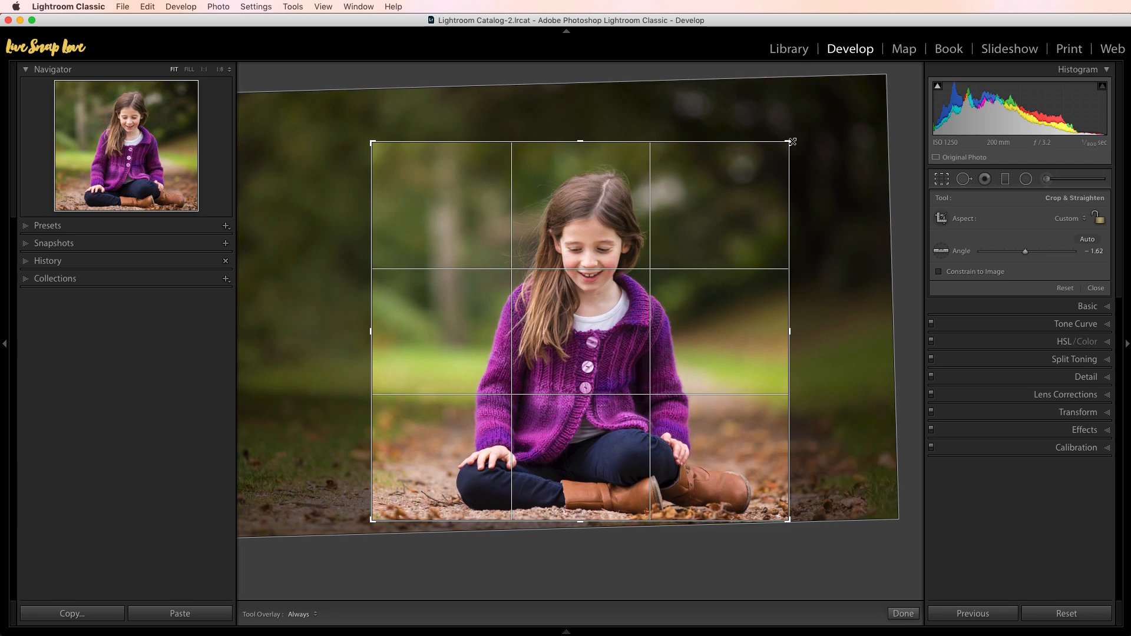
{"action": "left_click_drag", "start_coordinate": [791, 142], "coordinate": [834, 129]}
Try the 4 x 3 aspect ratio and reset the crop to the full frame with the original aspect ratio
{"action": "left_click", "coordinate": [1081, 219]}
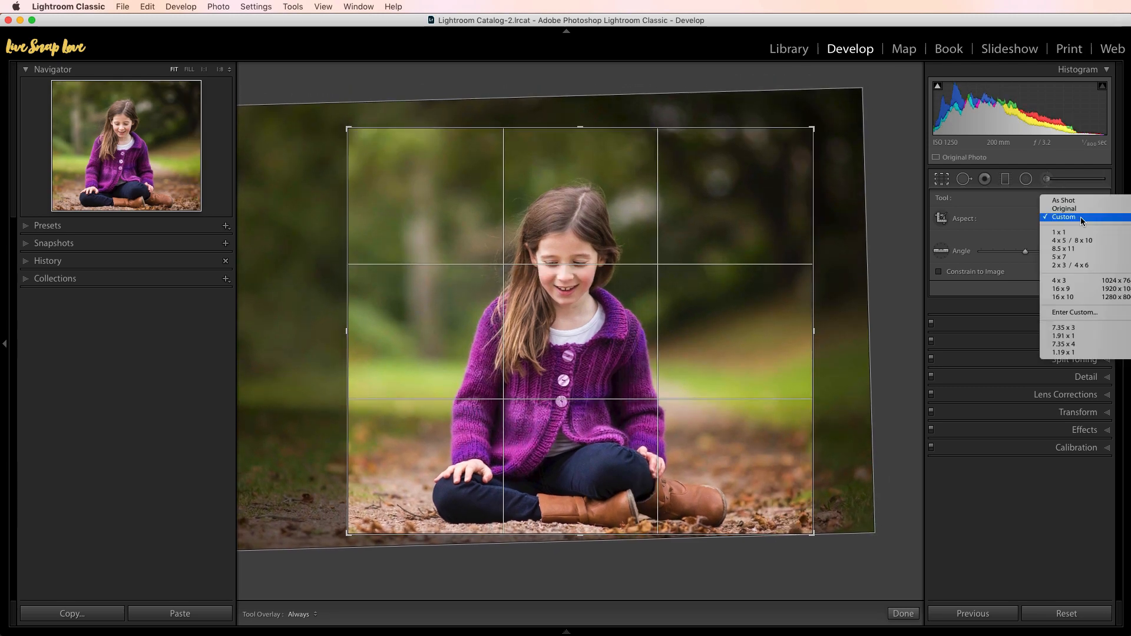
{"action": "left_click", "coordinate": [1067, 281]}
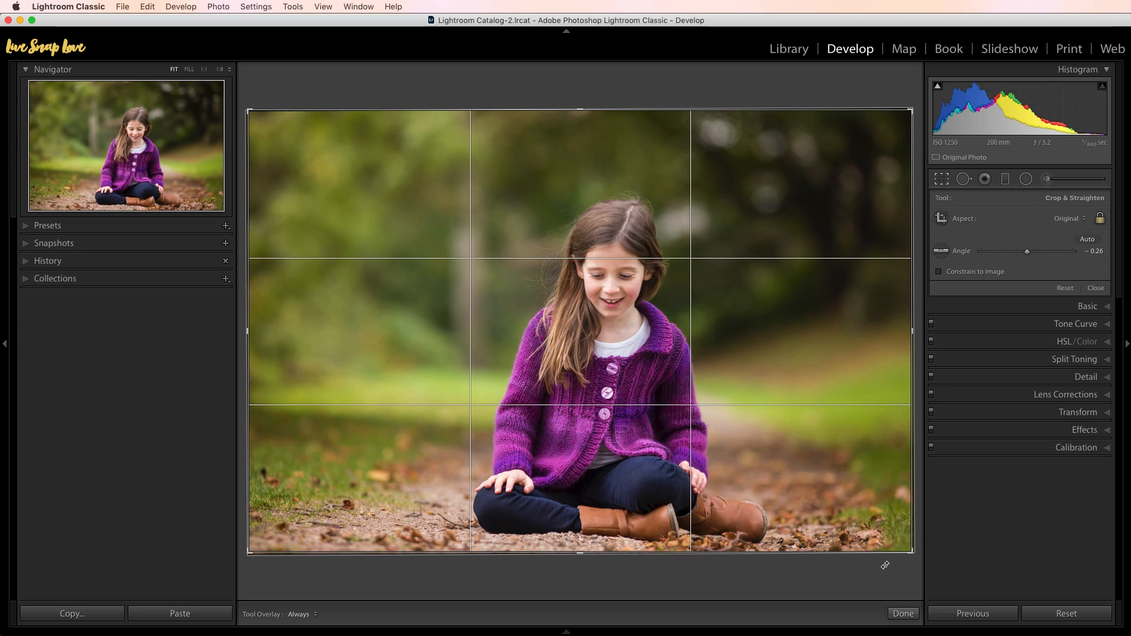
{"action": "left_click", "coordinate": [1064, 288]}
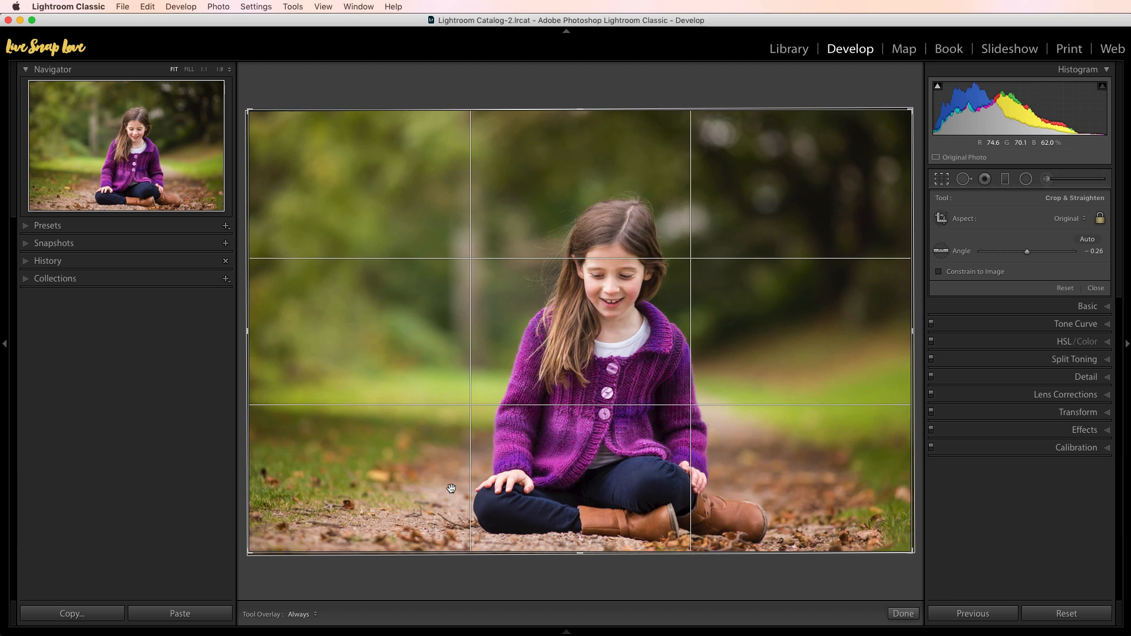
Cycle through the crop guide overlays, including diagonals, triangles, golden ratio, spiral, aspect ratios and thirds, and finish on the fine grid
{"action": "key", "text": "o"}
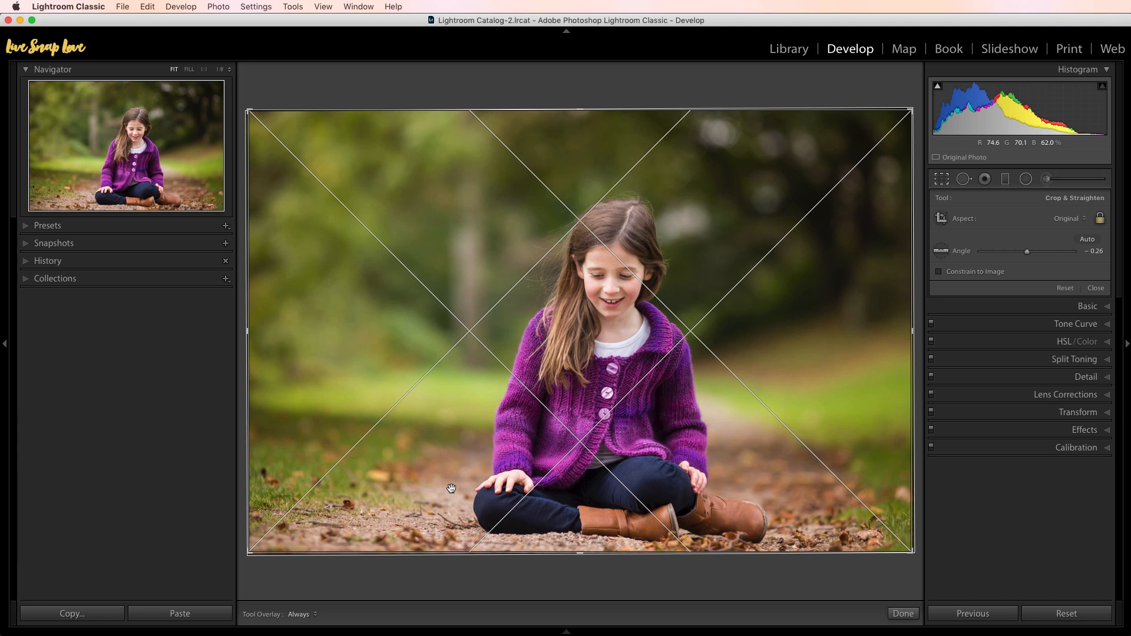
{"action": "key", "text": "o"}
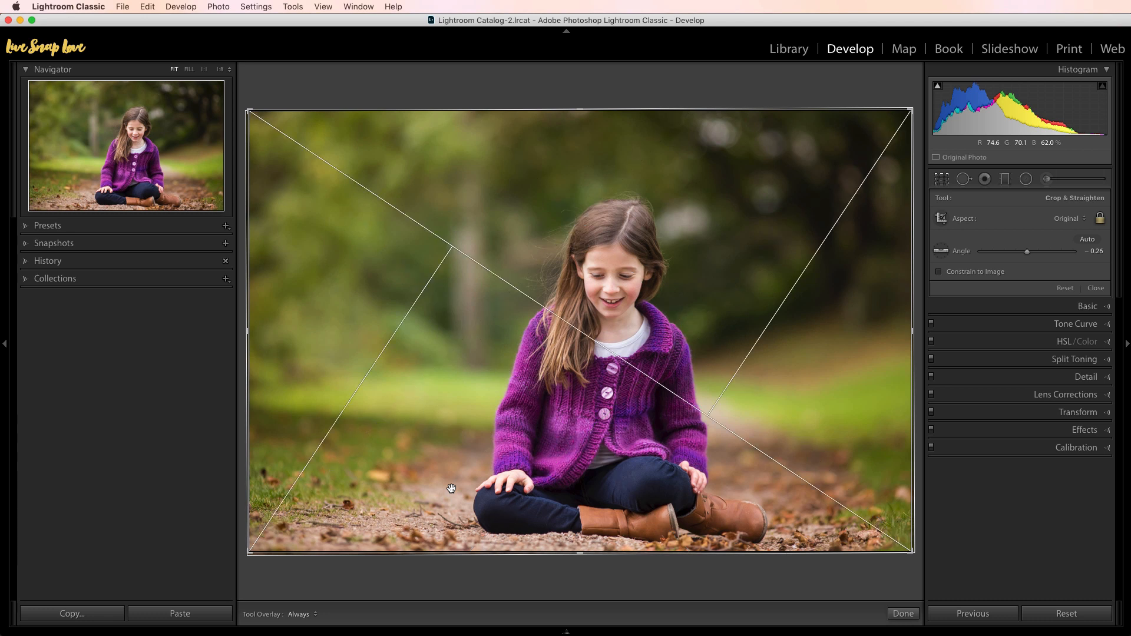
{"action": "key", "text": "o"}
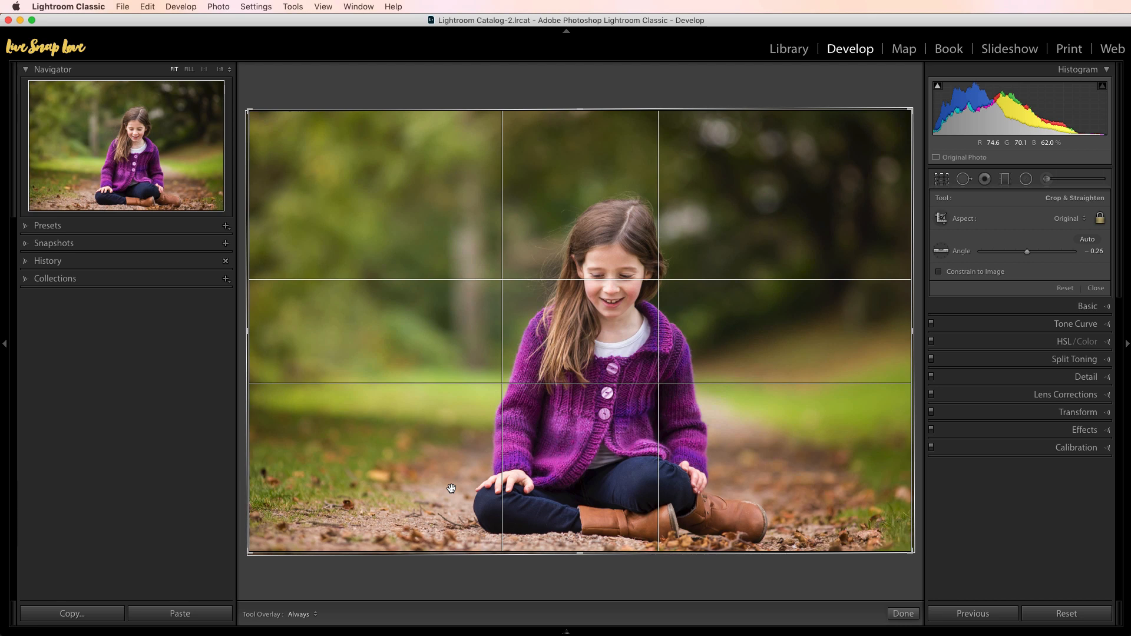
{"action": "key", "text": "o"}
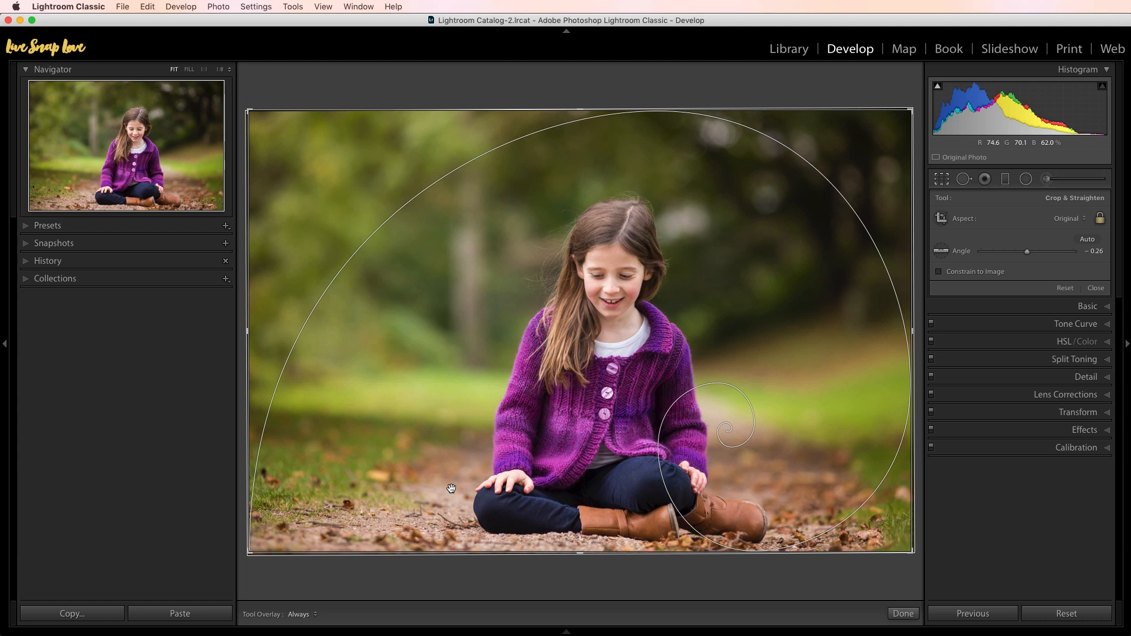
{"action": "key", "text": "o"}
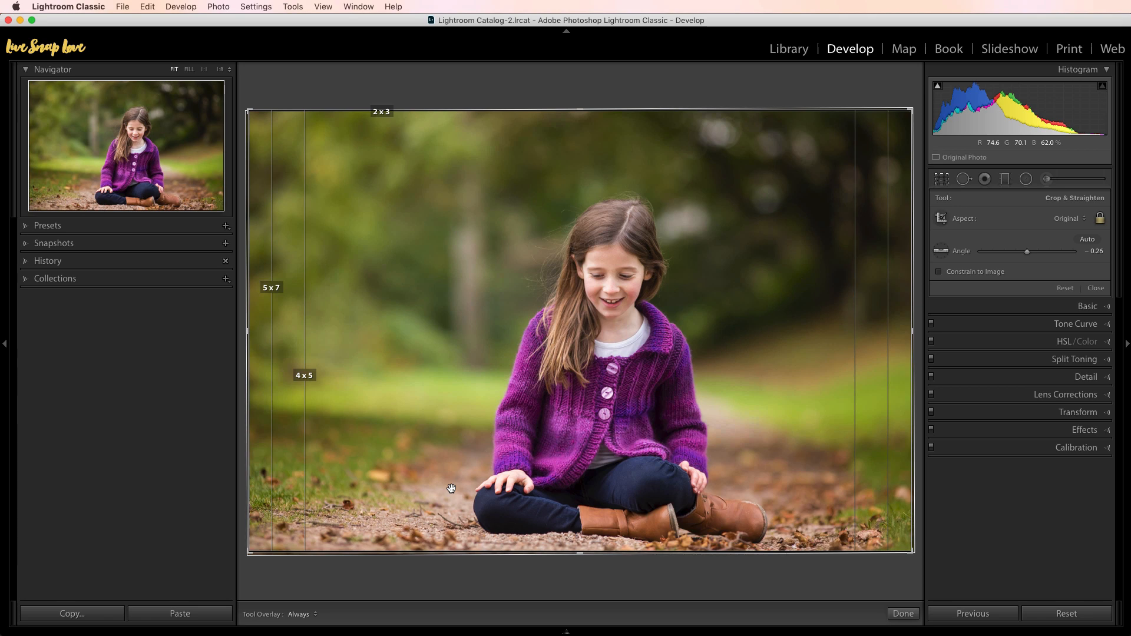
{"action": "key", "text": "o"}
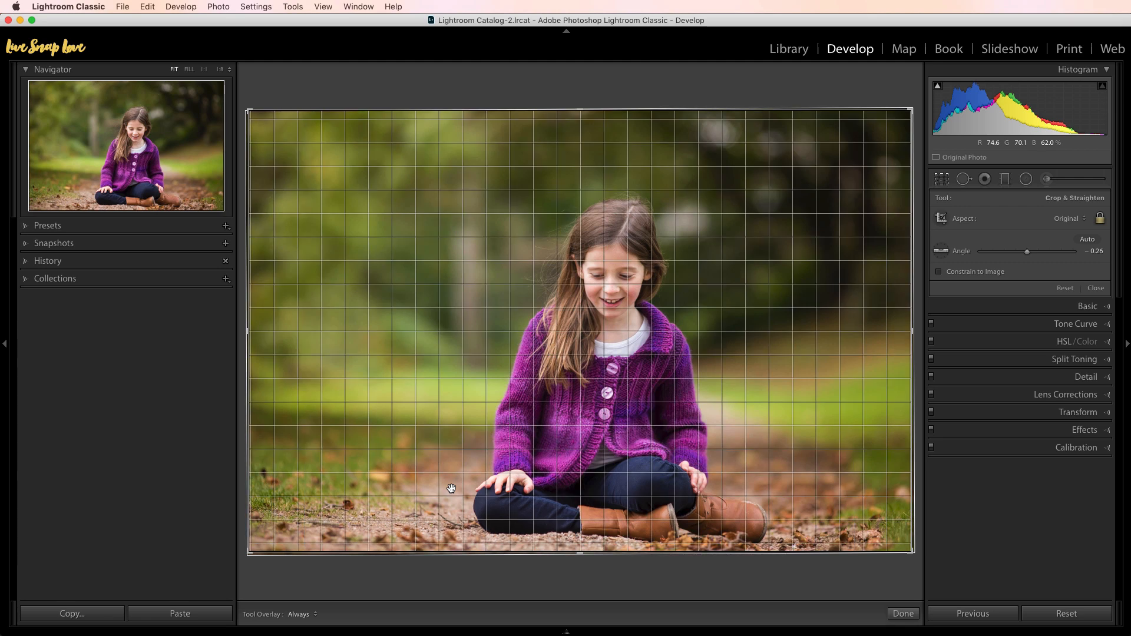
{"action": "key", "text": "o"}
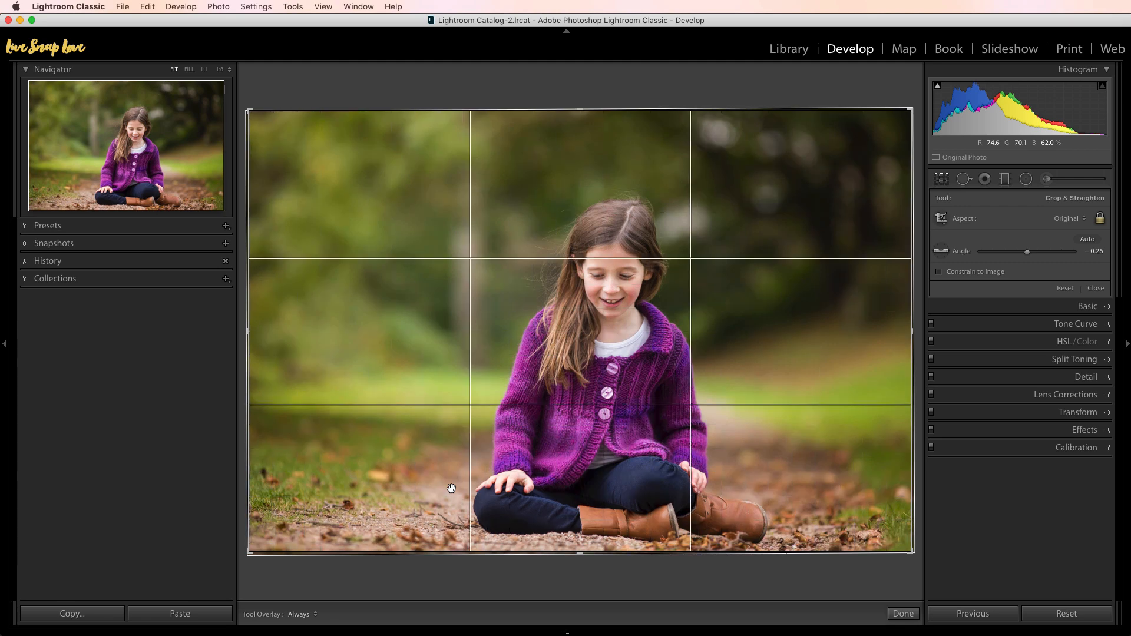
{"action": "key", "text": "o"}
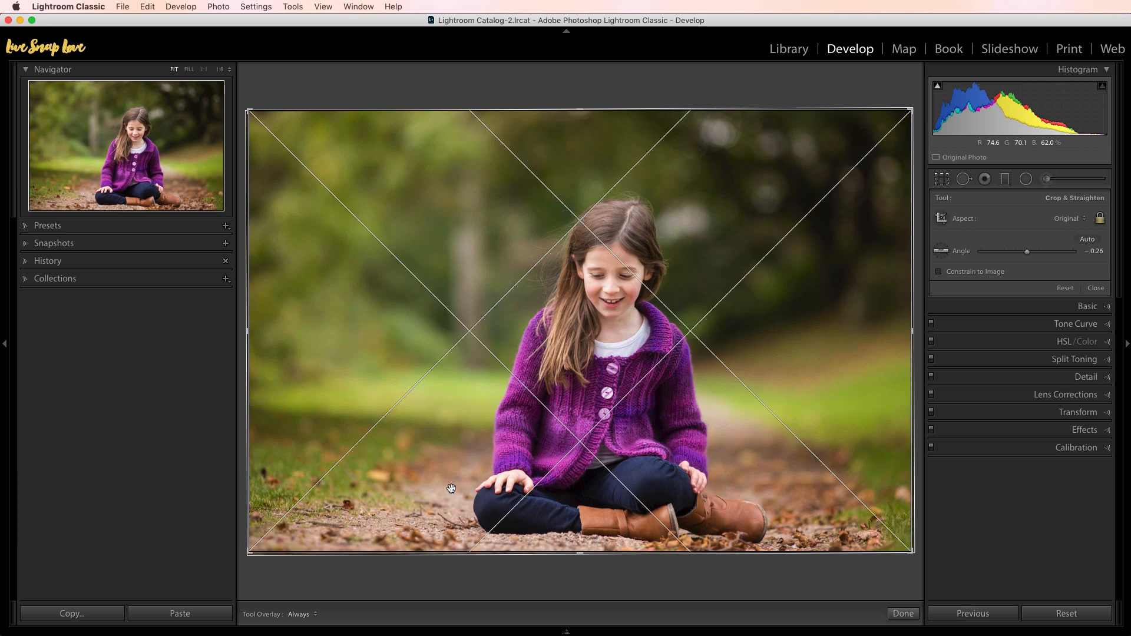
{"action": "key", "text": "o"}
{"action": "key", "text": "o"}
{"action": "key", "text": "o"}
{"action": "key", "text": "o"}
{"action": "key", "text": "o"}
{"action": "key", "text": "o"}
{"action": "key", "text": "o"}
{"action": "key", "text": "o"}
{"action": "key", "text": "o"}
{"action": "key", "text": "o"}
{"action": "key", "text": "o"}
{"action": "key", "text": "o"}
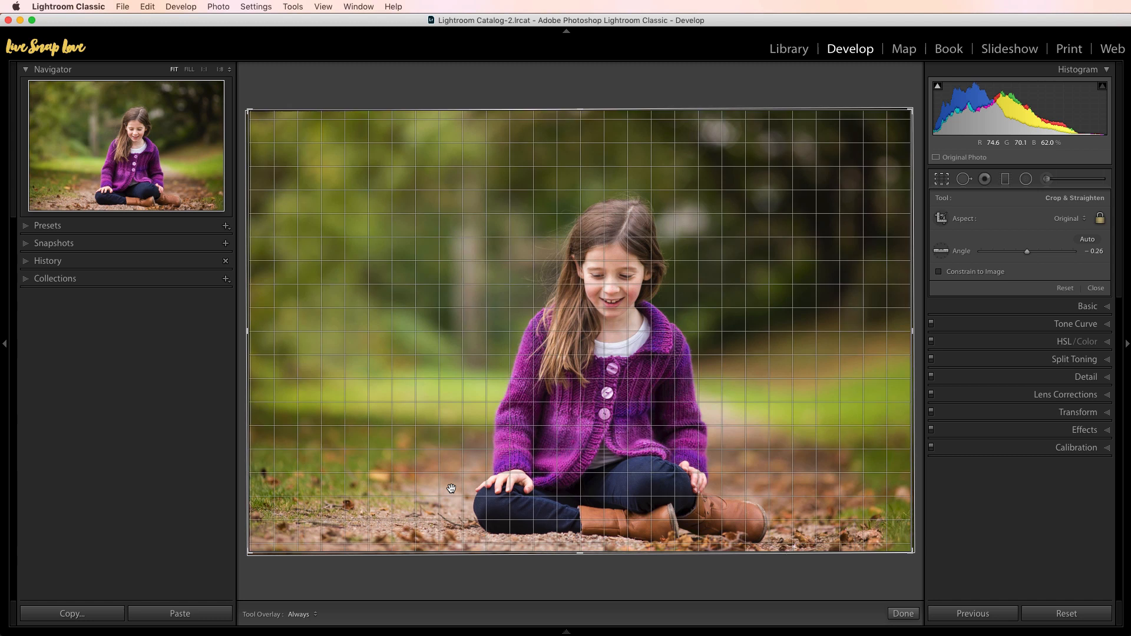